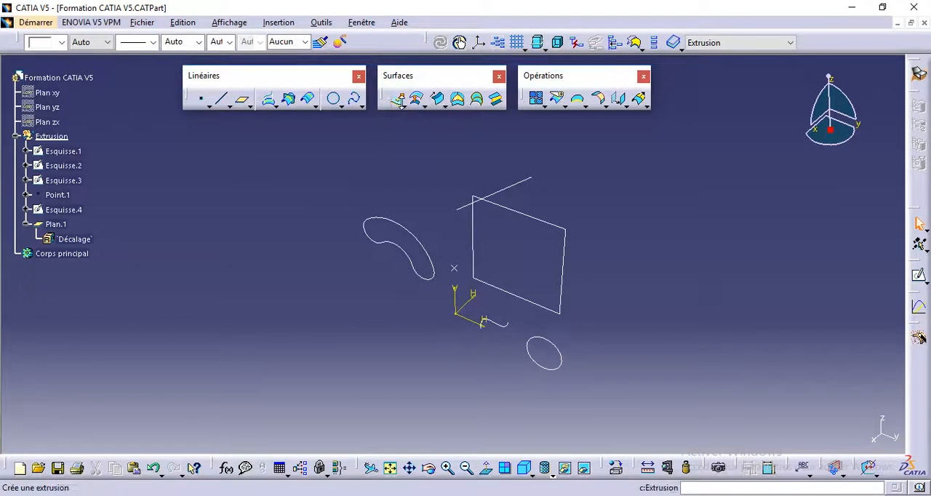
Start a surface extrusion of the circle Esquisse.1 and stretch its limits to about 75 mm and 115 mm.
left_click(395, 100)
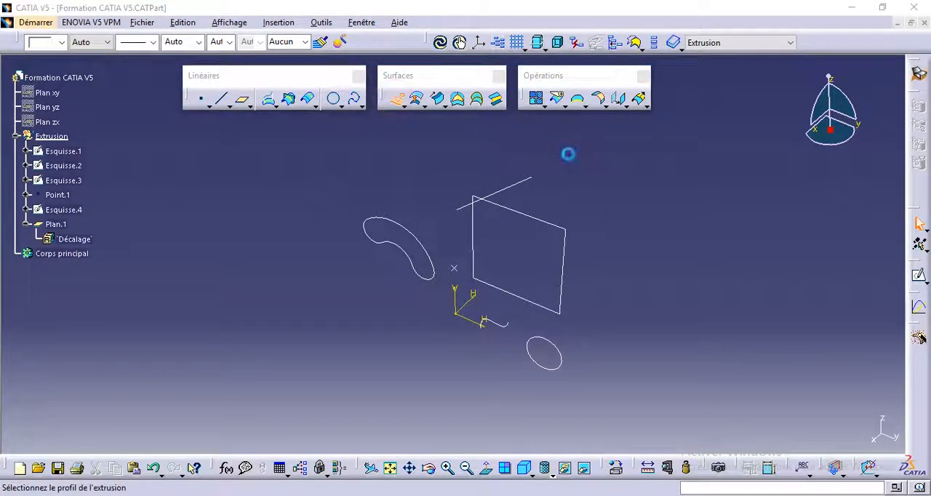
left_click(557, 350)
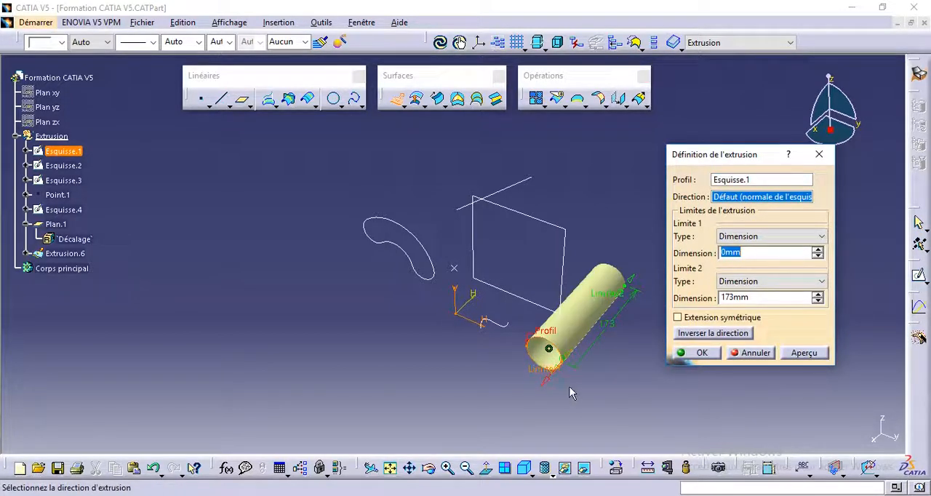
left_click_drag(622, 291, 501, 404)
middle_click_drag(501, 404, 462, 347)
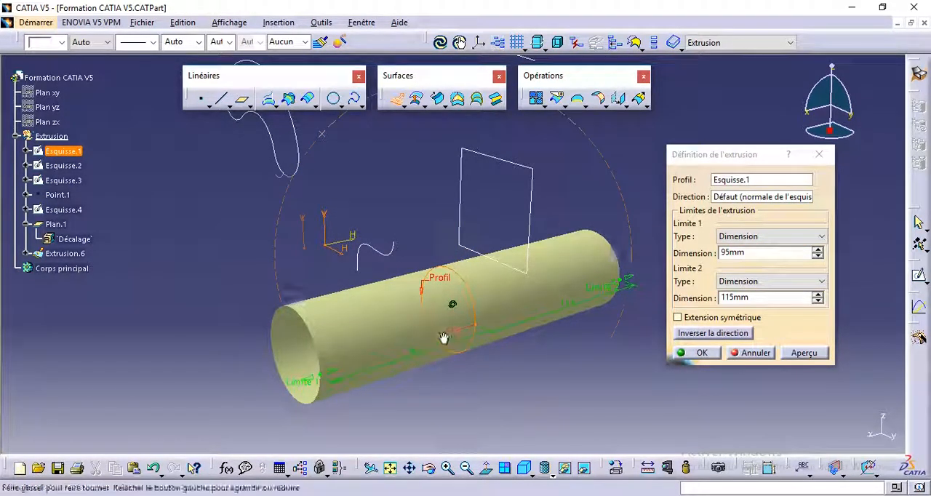
middle_click_drag(445, 339, 410, 347)
left_click_drag(242, 403, 275, 386)
Set the circle extrusion's first limit to 100 mm and its second limit to 50 mm.
double_click(724, 252)
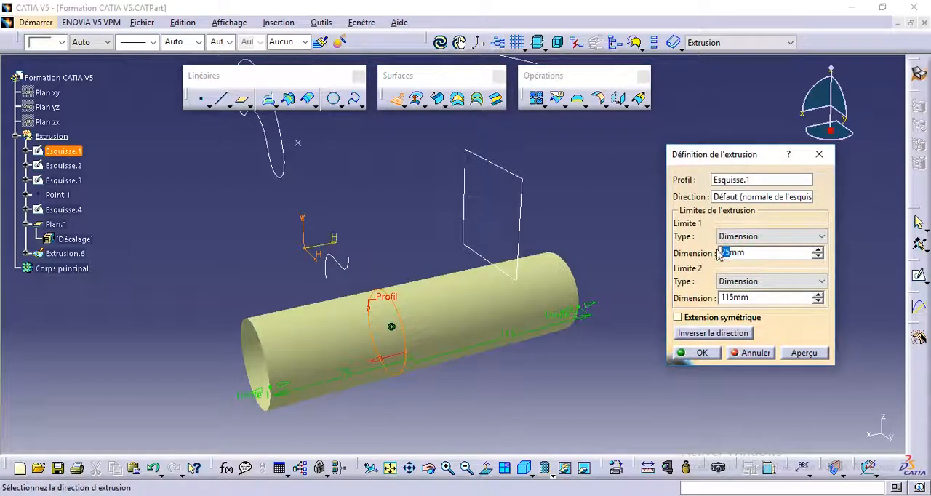
double_click(729, 299)
type("50")
middle_click_drag(417, 404, 405, 244)
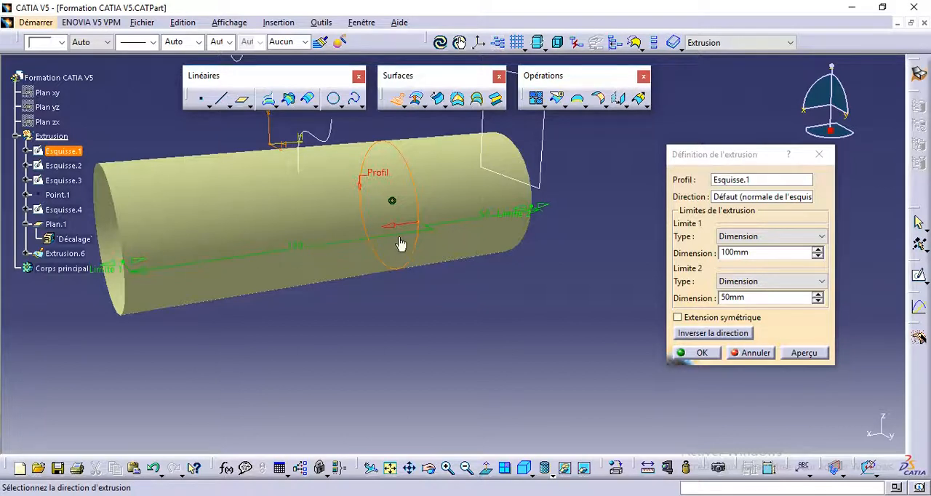
middle_click_drag(484, 221, 424, 289)
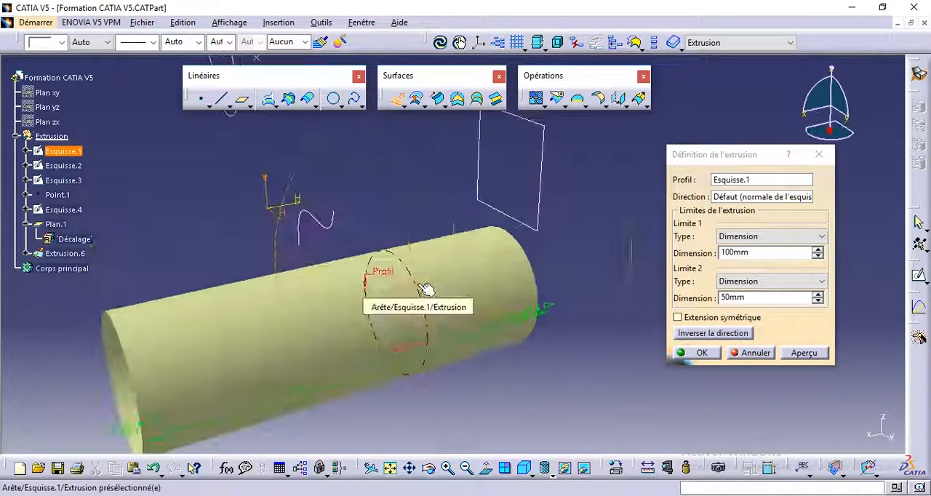
Reverse the circle extrusion's direction and make its extension symmetric.
left_click(703, 334)
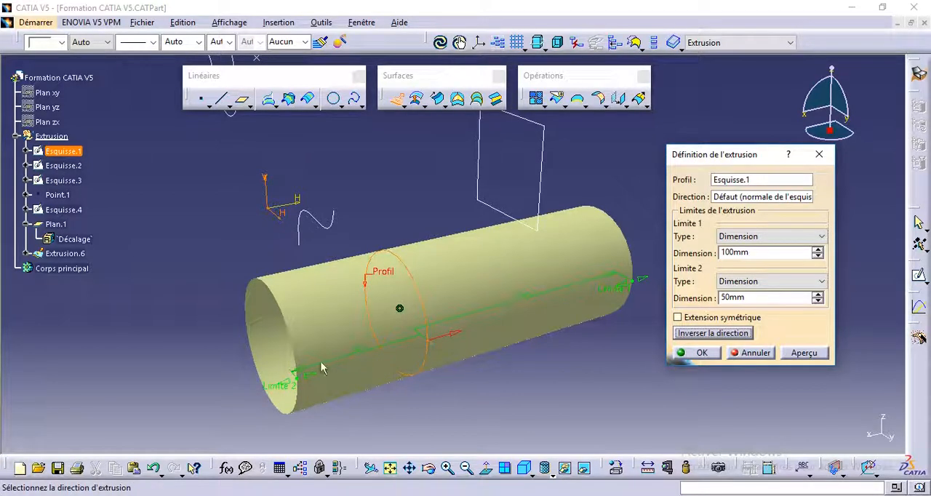
mouse_move(495, 316)
middle_mouse_down()
mouse_move(360, 364)
mouse_move(438, 394)
middle_mouse_up()
middle_click_drag(447, 228, 476, 267)
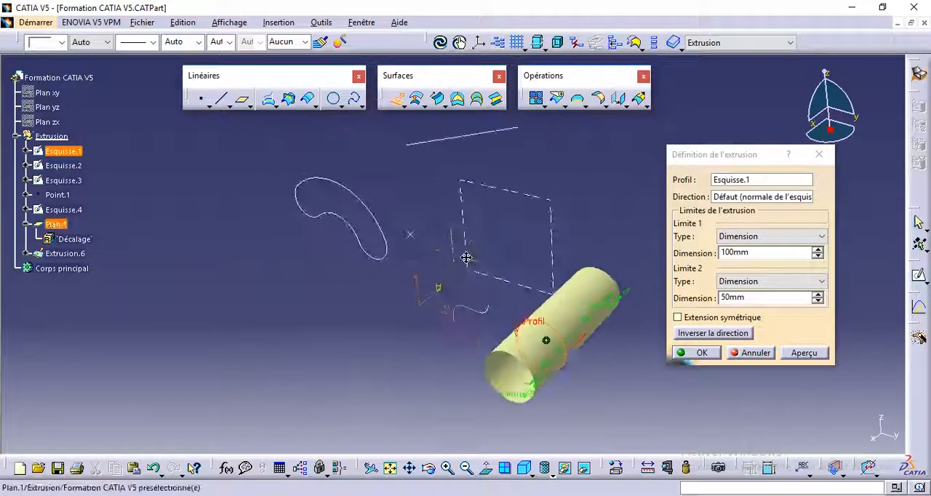
left_click(678, 318)
middle_click_drag(553, 404, 449, 339)
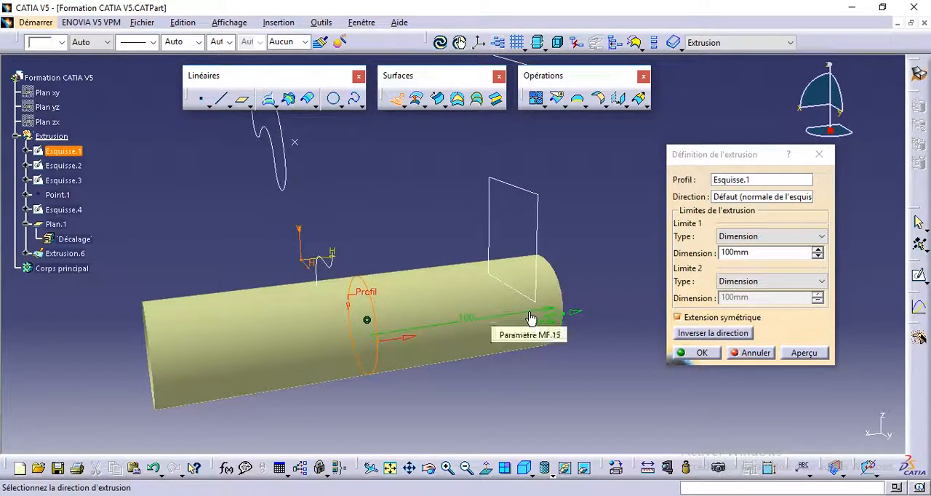
left_click(676, 317)
Set the symmetric extrusion's first limit to 50 mm, preview it, and create the cylindrical surface.
left_click(724, 251)
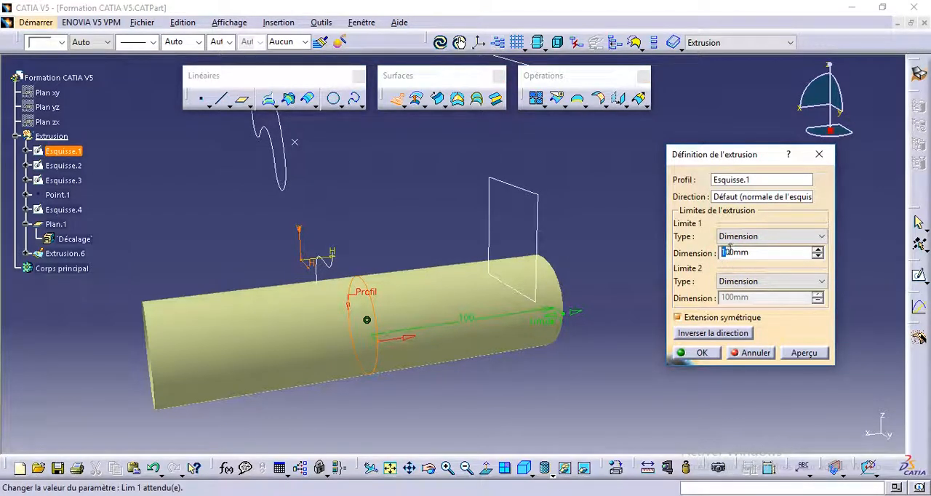
left_click_drag(730, 249, 720, 252)
type("50")
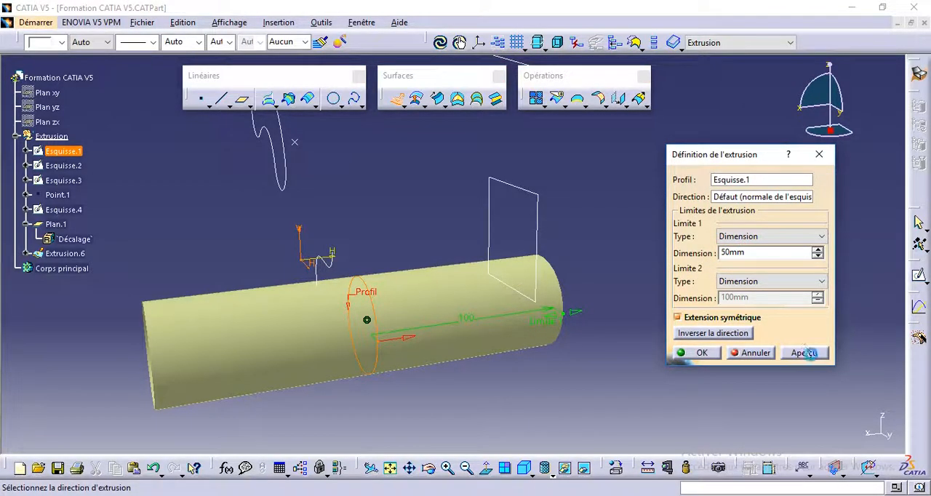
left_click(806, 353)
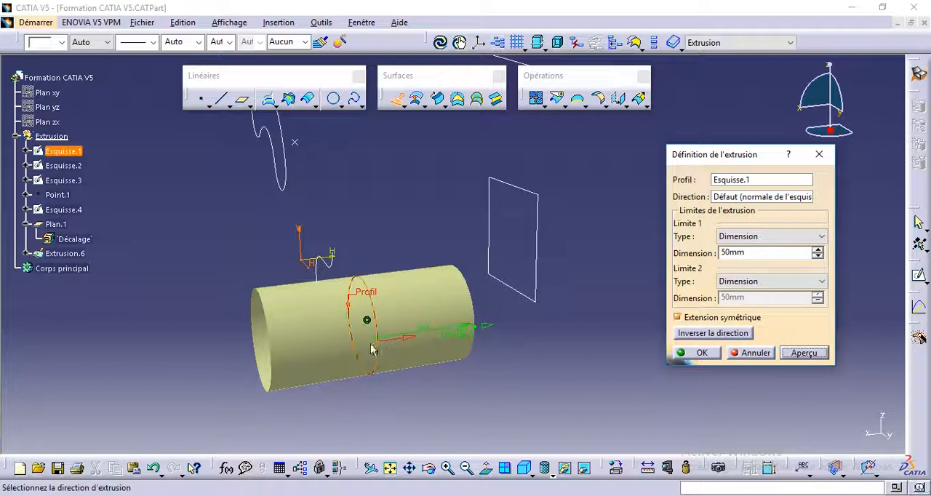
middle_click_drag(370, 358, 395, 395)
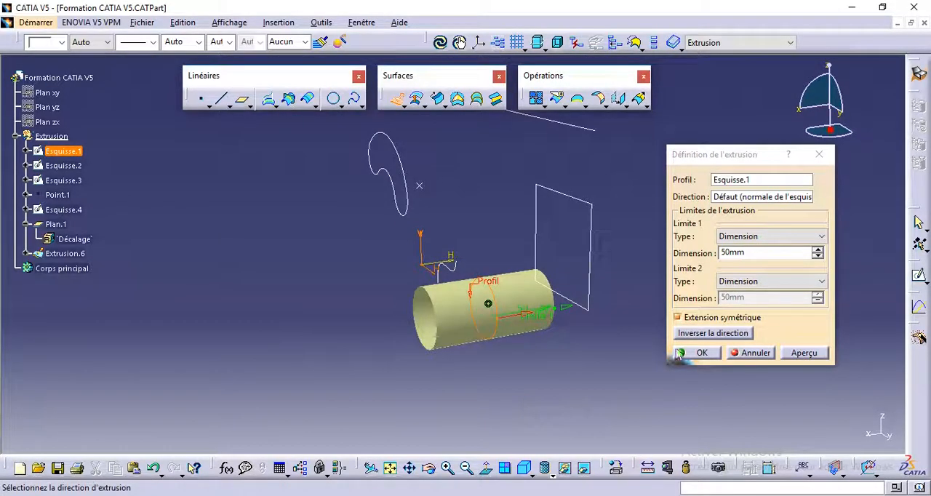
left_click(684, 353)
Start a surface extrusion of the small wavy curve Esquisse.2 with limits of 0 mm and 200 mm.
mouse_move(400, 331)
middle_mouse_down()
mouse_move(487, 356)
mouse_move(482, 316)
mouse_move(531, 325)
middle_mouse_up()
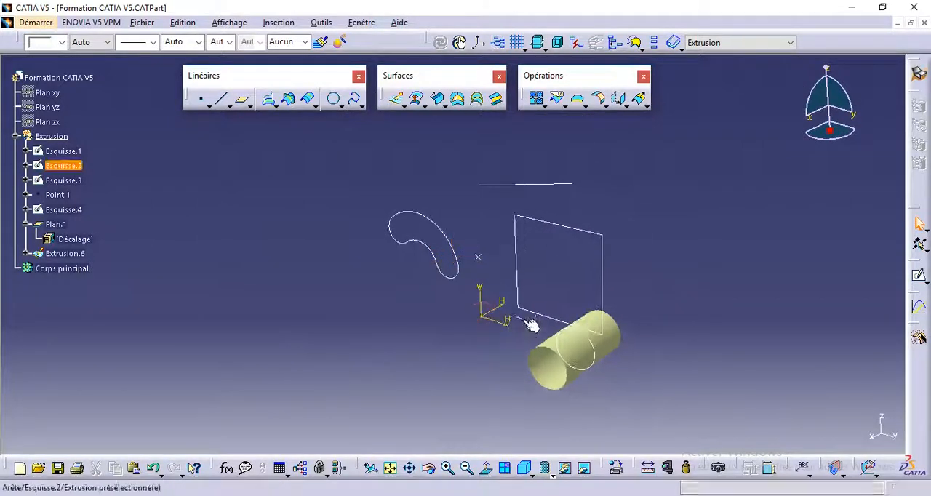
left_click(396, 98)
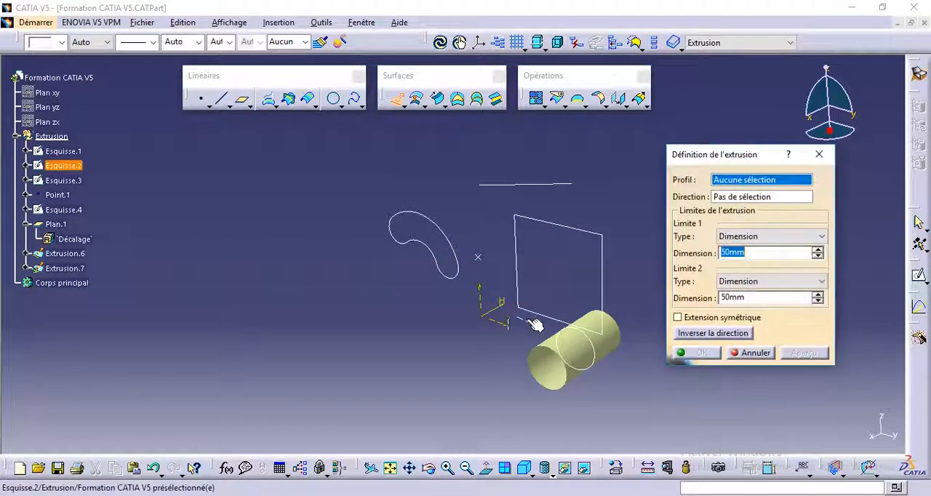
left_click(528, 325)
middle_click_drag(555, 373, 507, 311)
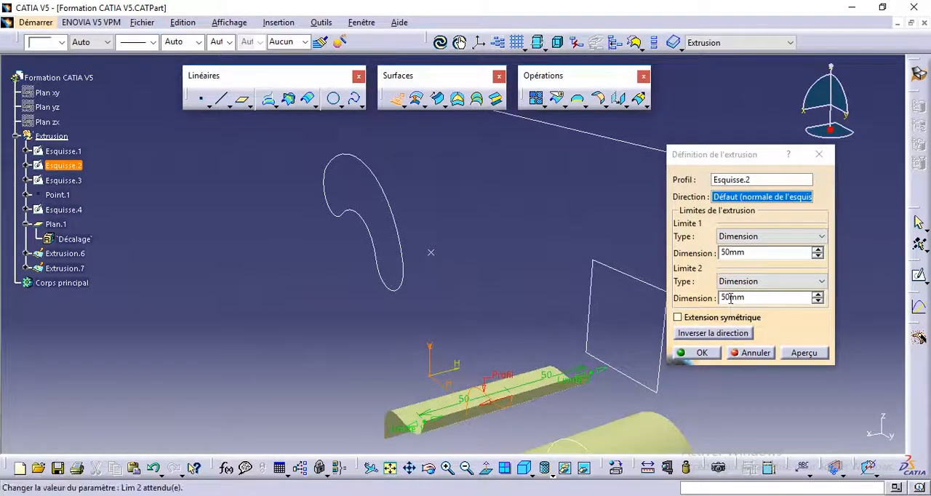
left_click(725, 252)
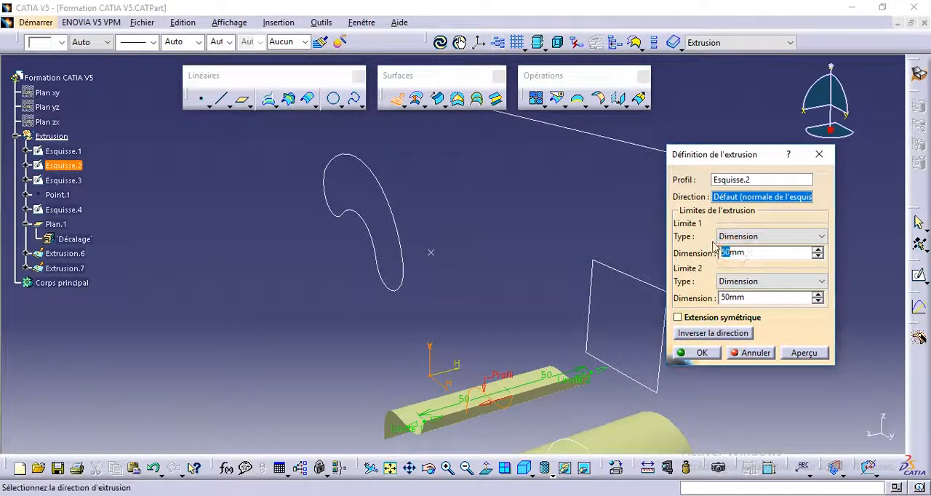
left_click(743, 299)
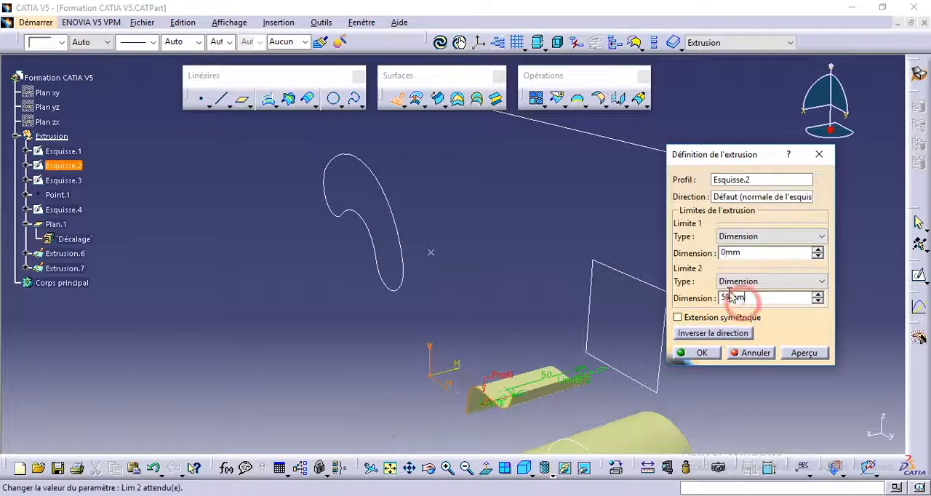
double_click(725, 297)
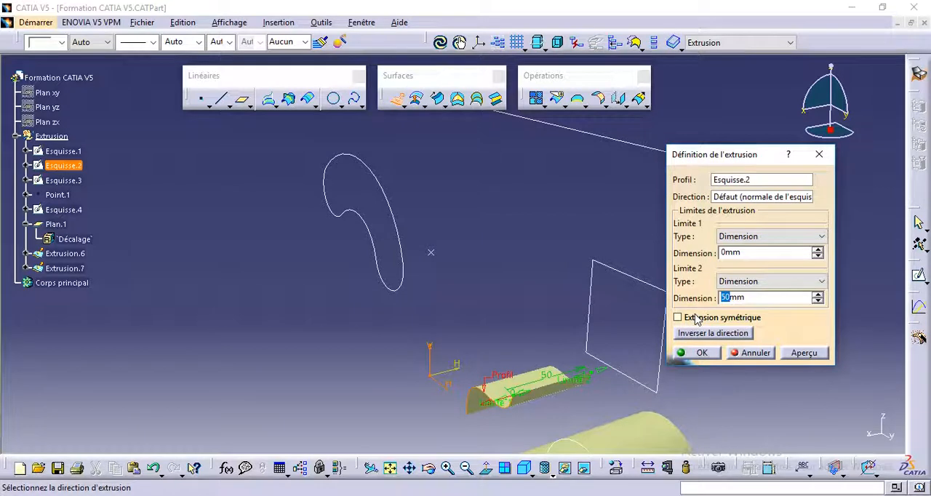
type("200")
left_click(736, 252)
Use the line Esquisse.4 as the extrusion direction for Esquisse.2, reverse it, and create the surface.
middle_click_drag(624, 376, 498, 355)
middle_click_drag(413, 323, 433, 372)
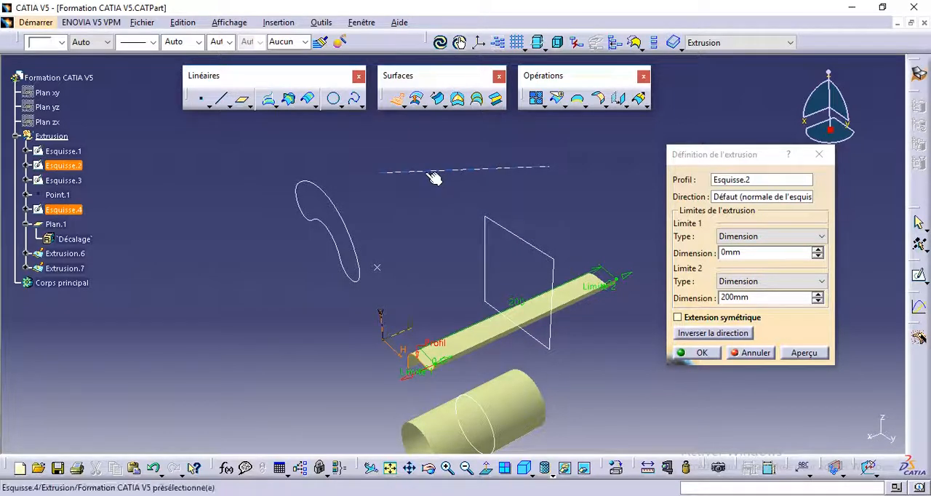
left_click(471, 171)
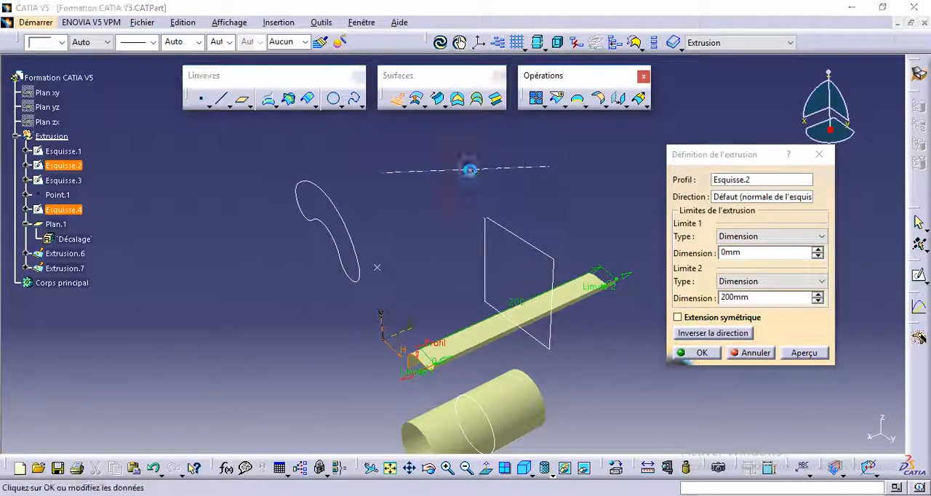
left_click(690, 335)
middle_click_drag(446, 379, 446, 355)
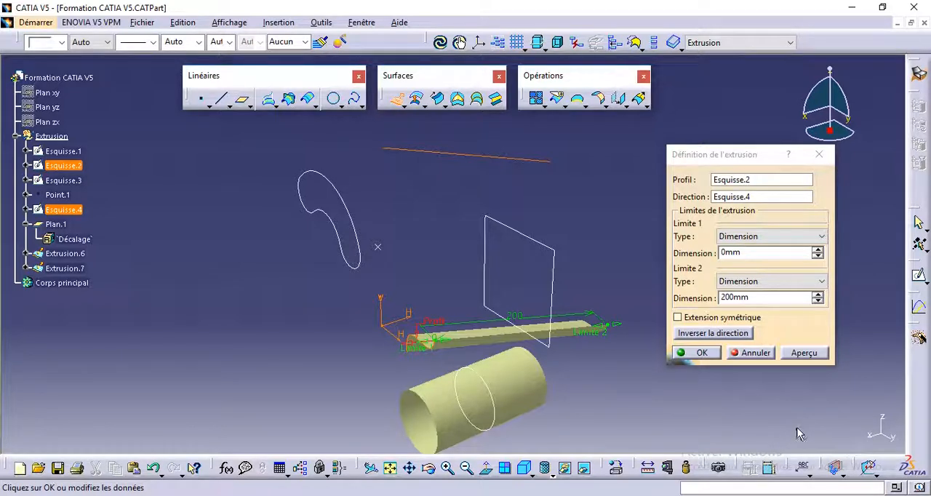
middle_click_drag(478, 261, 525, 324)
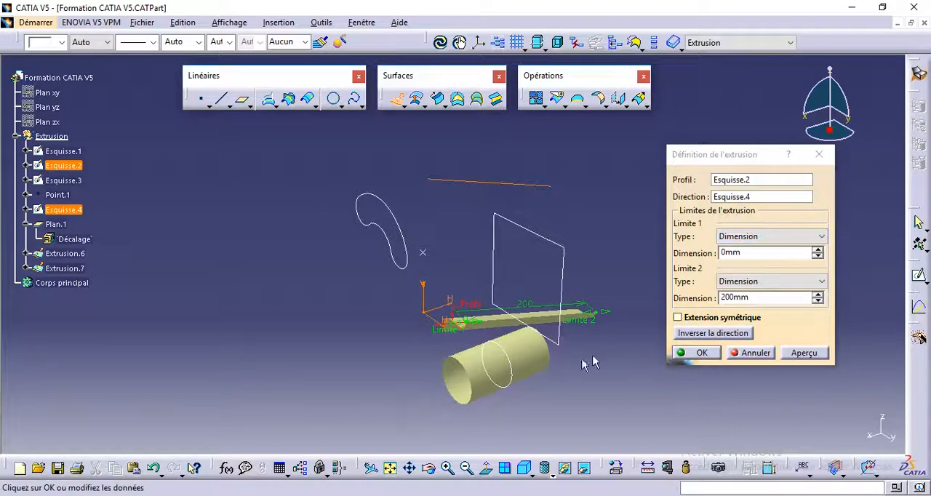
left_click(695, 354)
Start a surface extrusion of the bean-shaped Esquisse.3 with Plan.1 as the limiting element for its second limit.
middle_click_drag(503, 399, 526, 393)
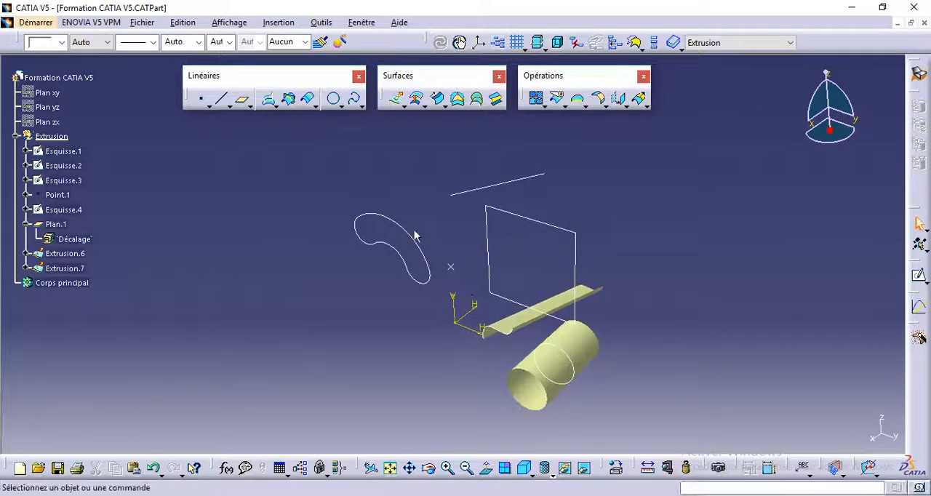
left_click(396, 100)
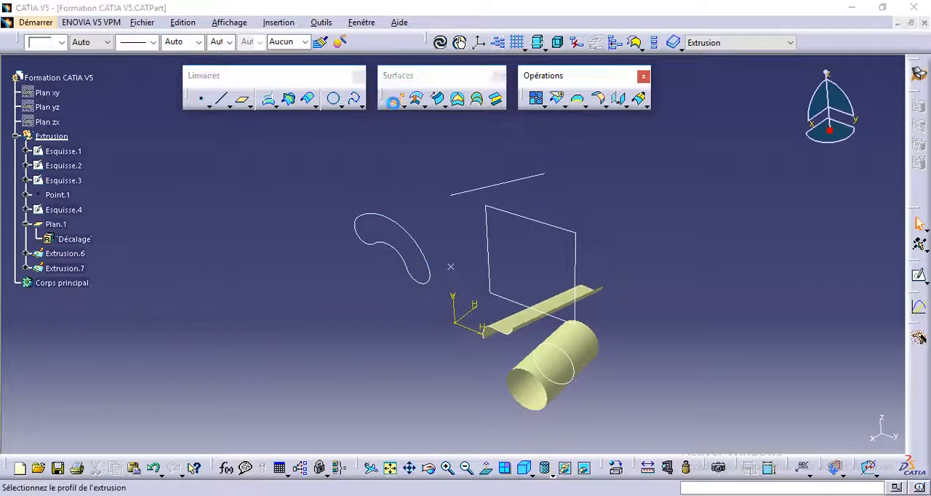
left_click(385, 221)
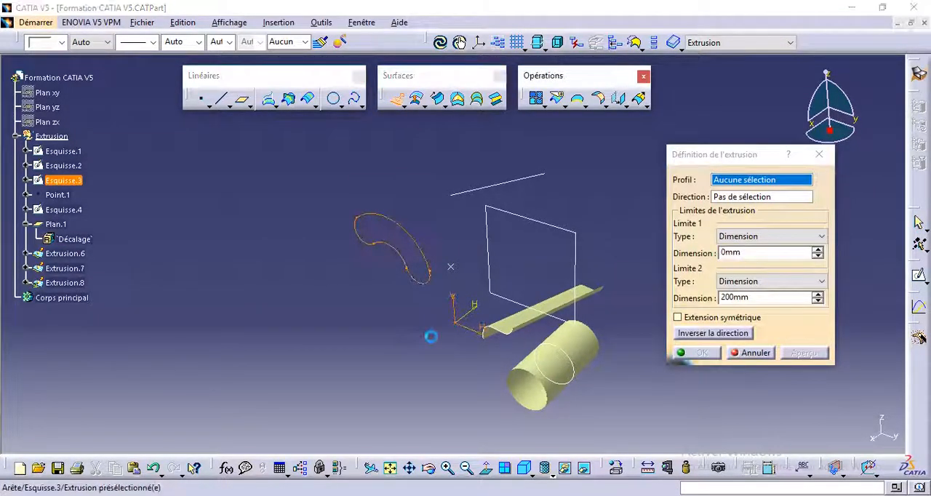
middle_click_drag(463, 366, 473, 288)
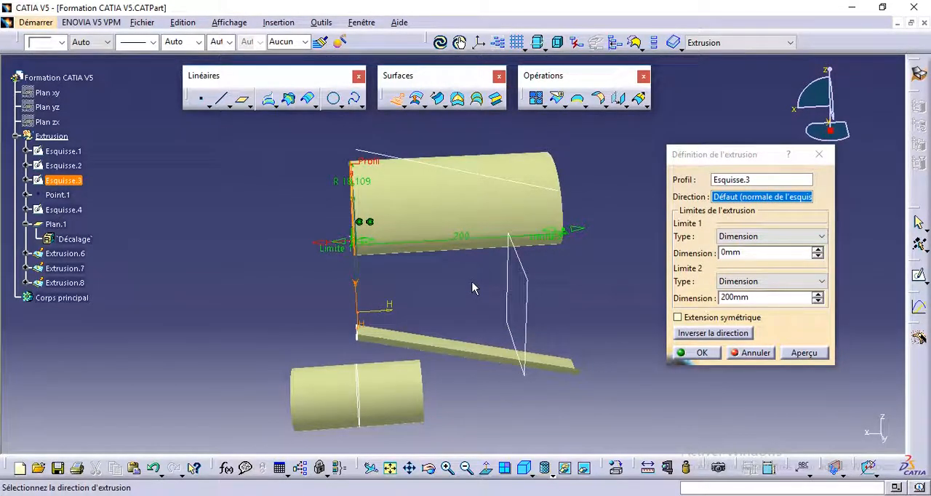
left_click(722, 284)
left_click(731, 301)
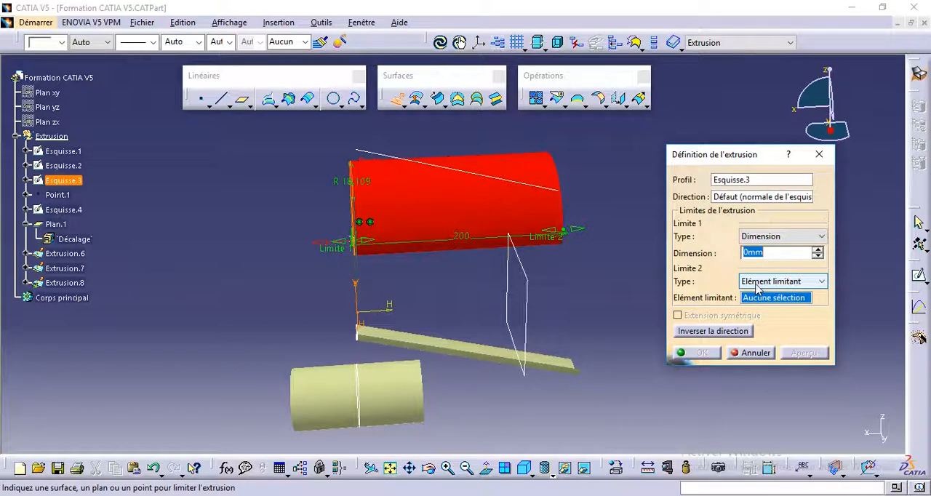
left_click(532, 279)
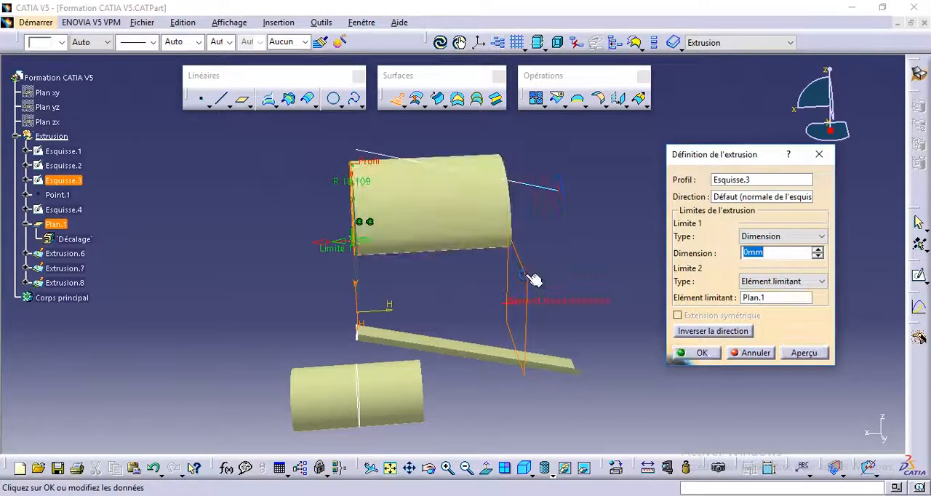
Set the first limit of the Esquisse.3 extrusion to 50 mm, preview it, and create the surface.
right_click(490, 360)
middle_click_drag(489, 360, 582, 306)
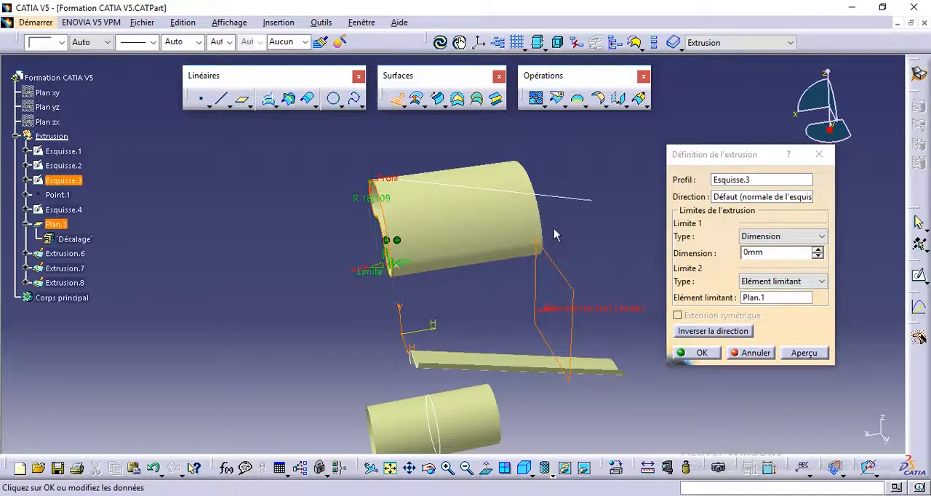
double_click(746, 252)
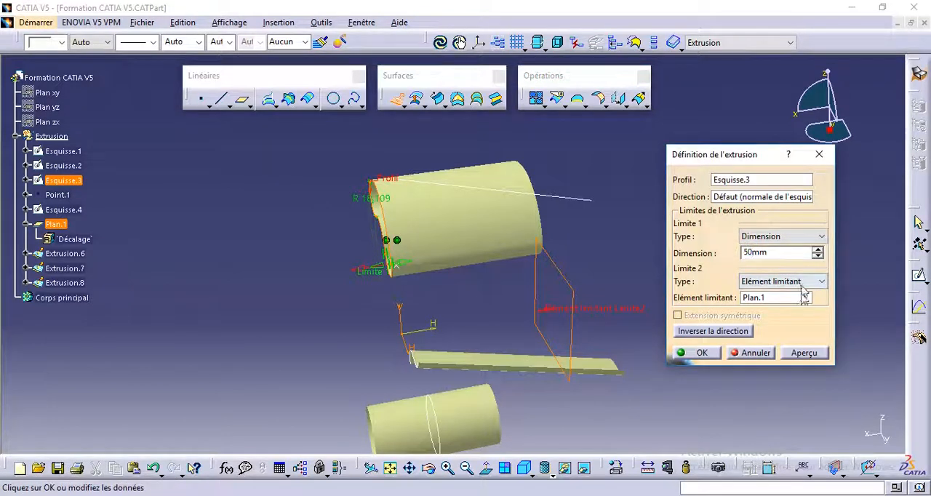
left_click(805, 352)
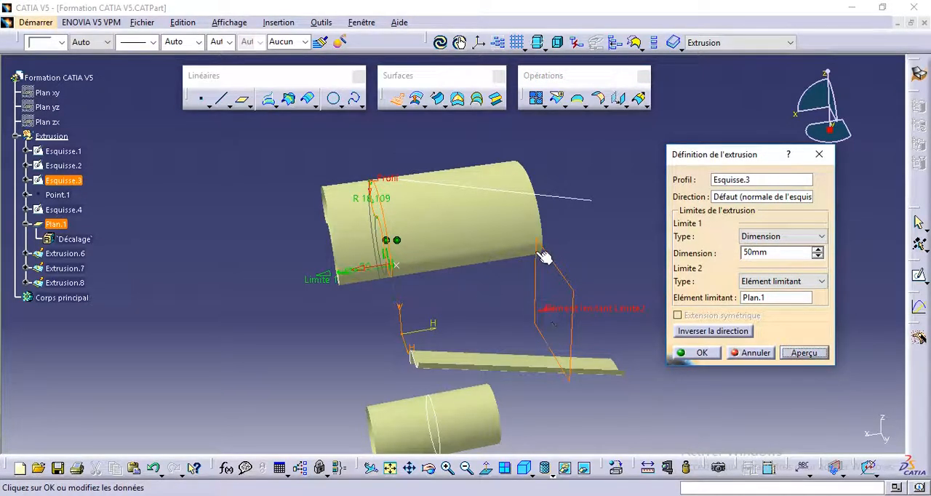
middle_click_drag(566, 300, 545, 276)
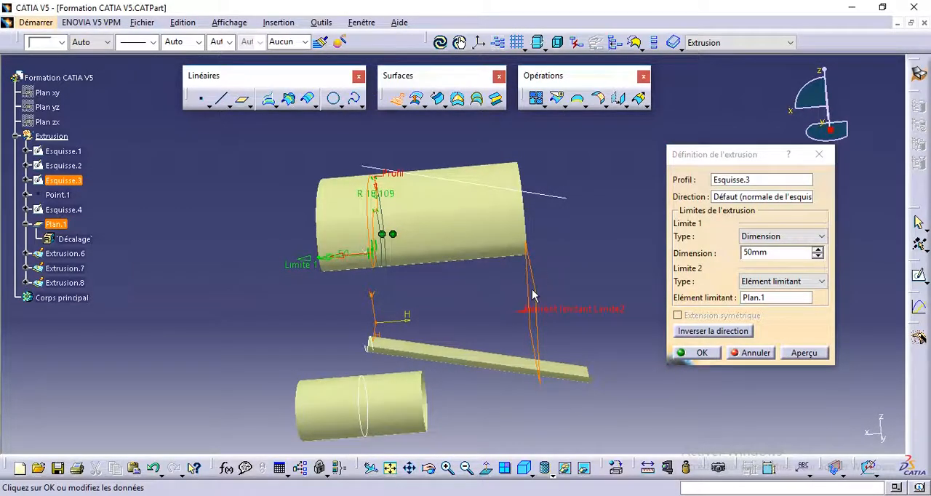
left_click(697, 353)
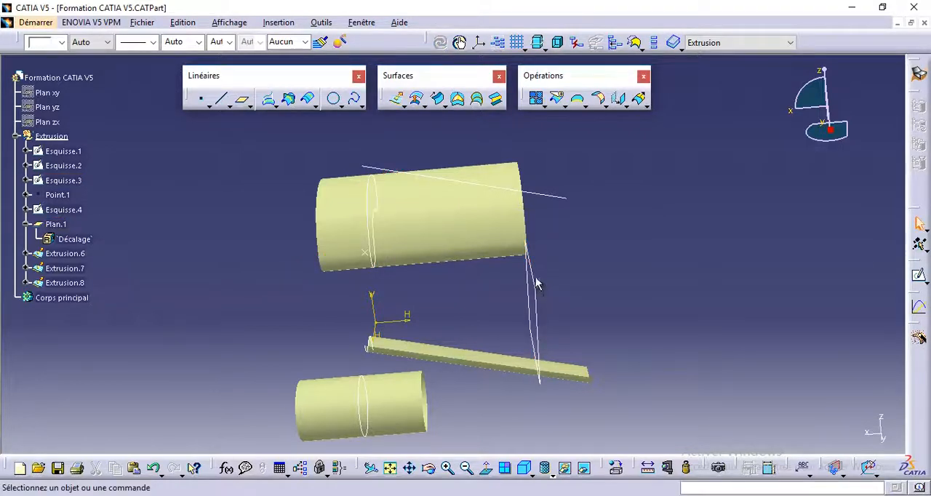
Set the offset (Décalage) of Plan.1 to -100 mm.
left_click(75, 238)
double_click(75, 238)
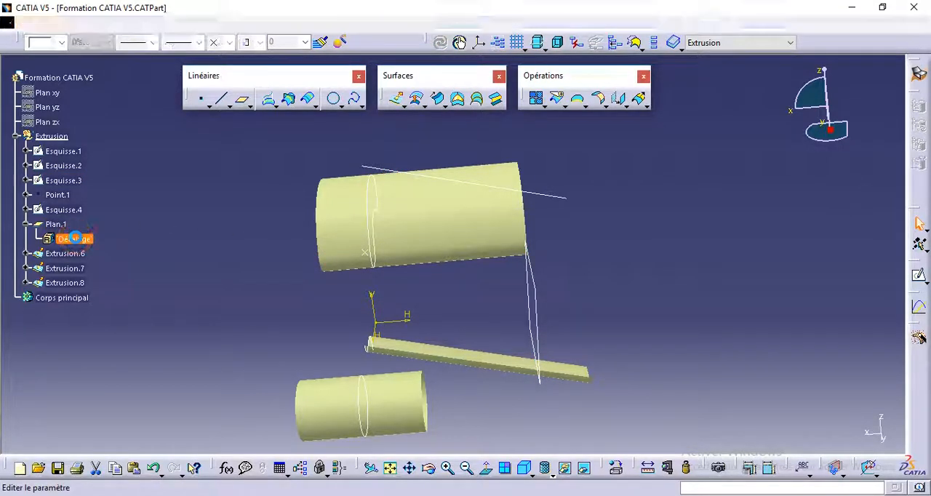
left_click_drag(231, 268, 223, 267)
type("00mm")
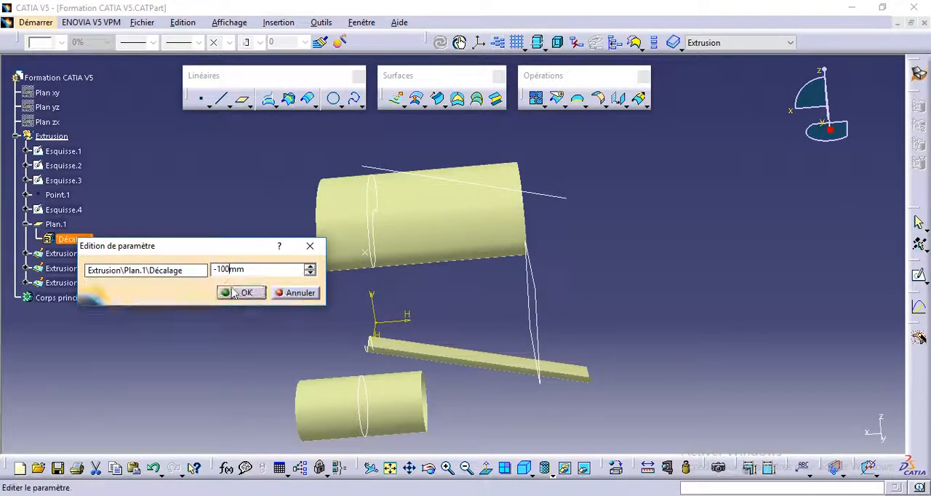
left_click(229, 291)
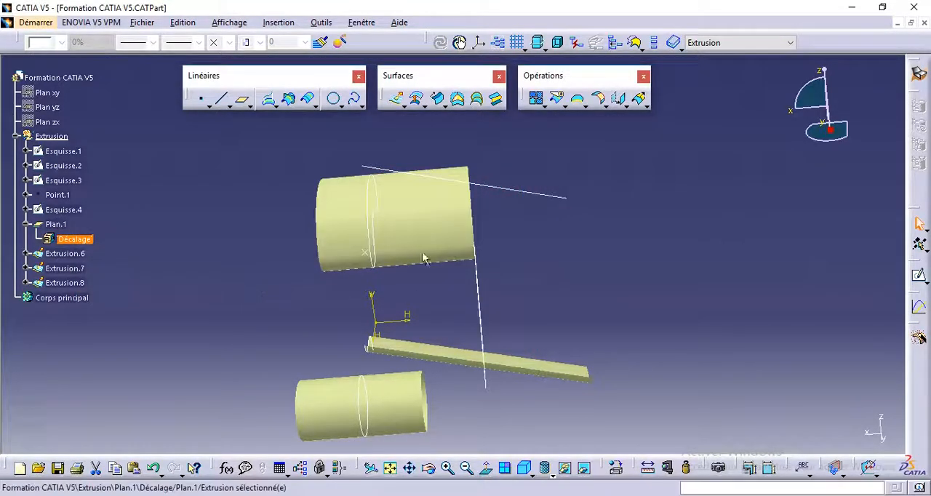
Start an extrusion of Point.1 with Plan.1 as its direction.
middle_click_drag(442, 275, 483, 229)
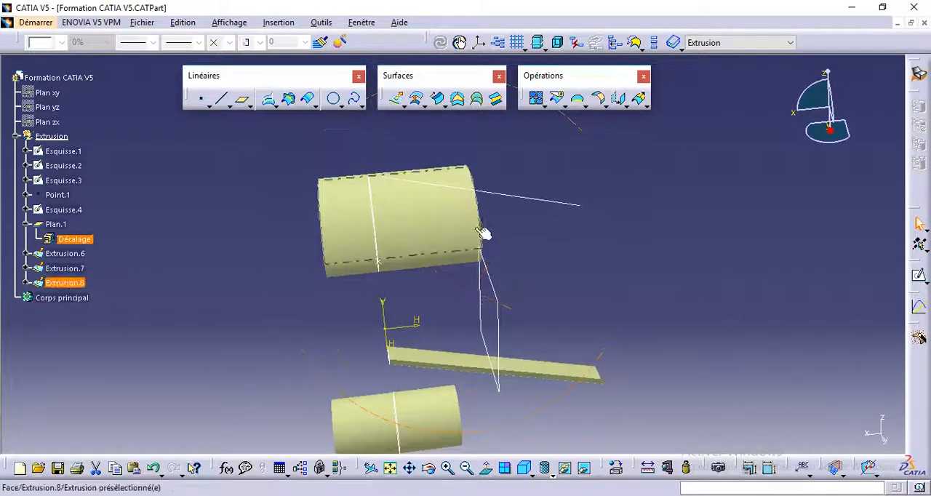
middle_click_drag(469, 298, 458, 319)
middle_click_drag(447, 256, 431, 223)
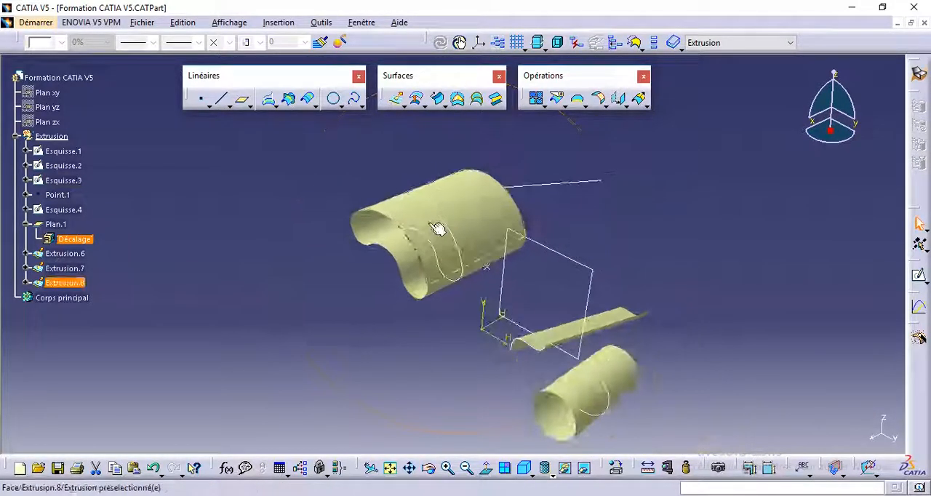
left_click(395, 97)
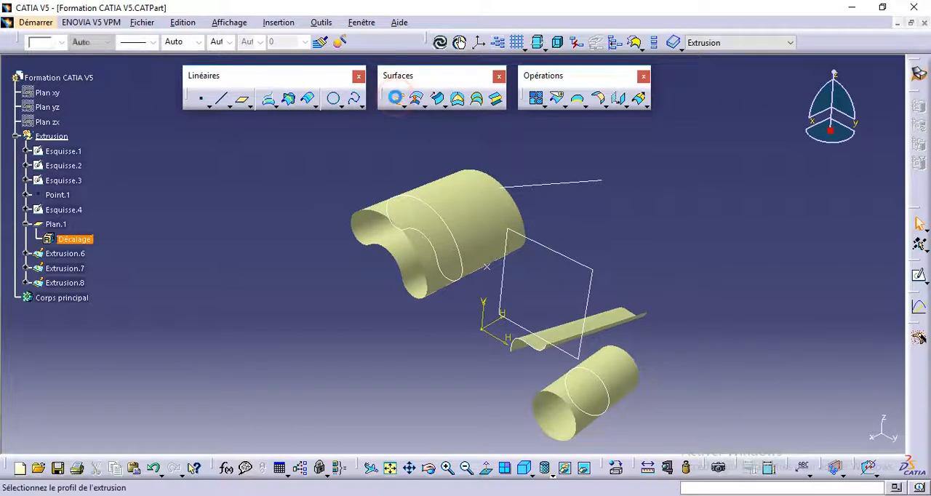
left_click(489, 269)
middle_click_drag(531, 325, 466, 278)
middle_click_drag(618, 230, 331, 366)
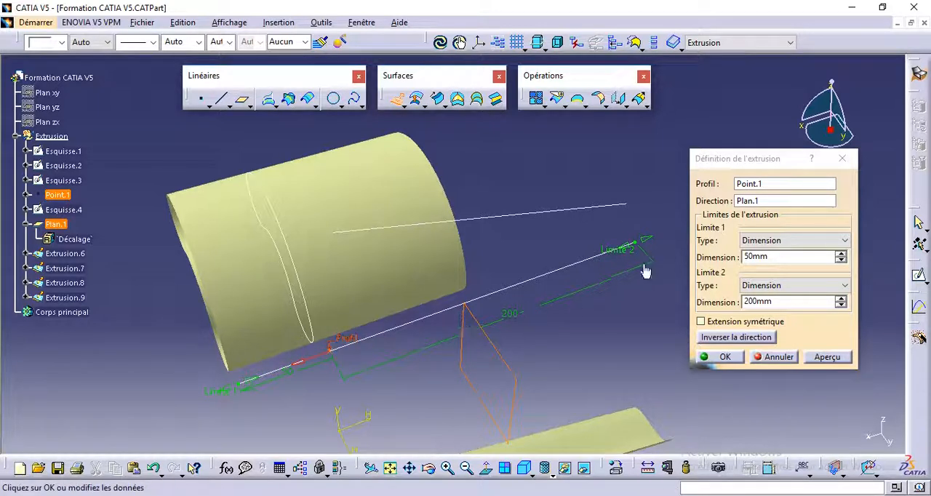
middle_click_drag(437, 371, 363, 282)
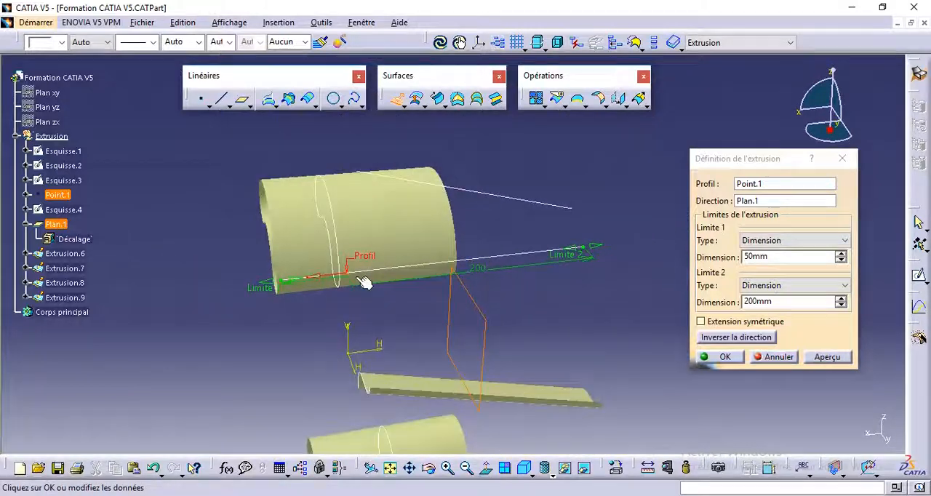
Try the Z component and the Y component as the direction for the Point.1 extrusion.
left_click(751, 202)
right_click(752, 206)
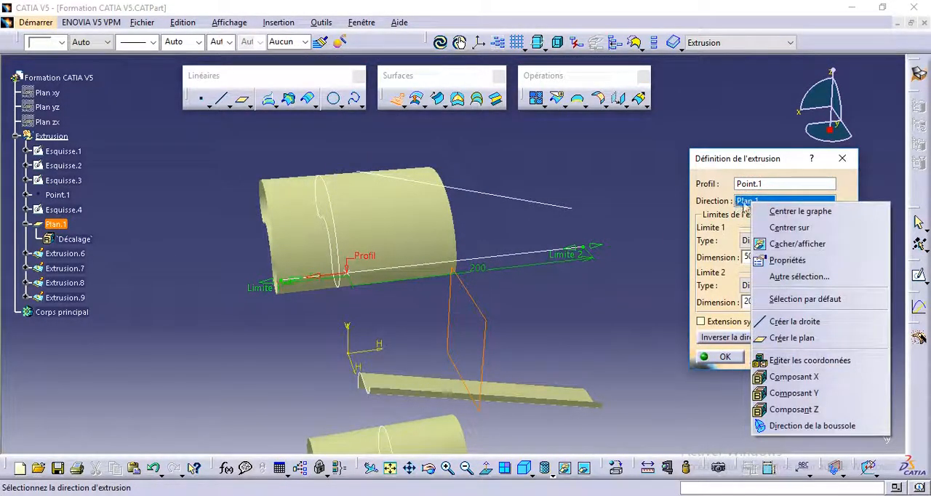
left_click(793, 410)
middle_click_drag(443, 317, 472, 422)
right_click(764, 199)
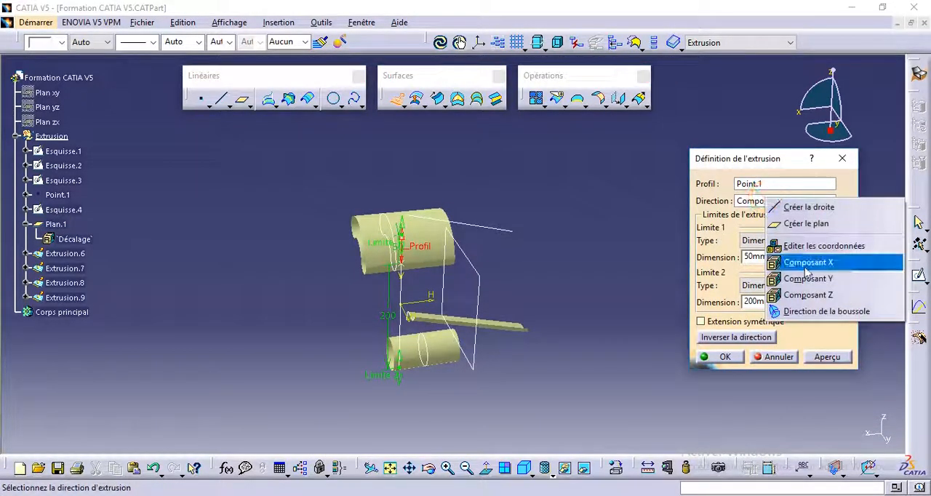
left_click(808, 278)
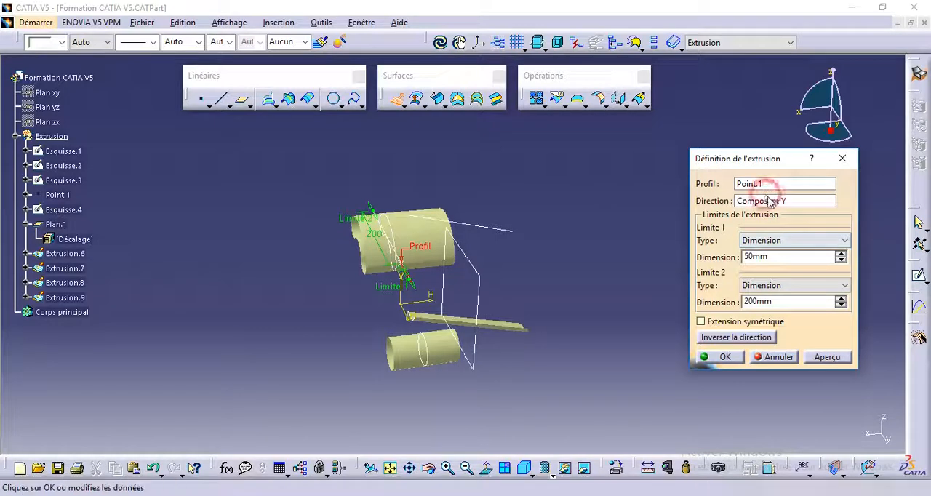
Set the direction of the Point.1 extrusion to the X component.
right_click(767, 201)
left_click(800, 263)
middle_click_drag(539, 269, 600, 356)
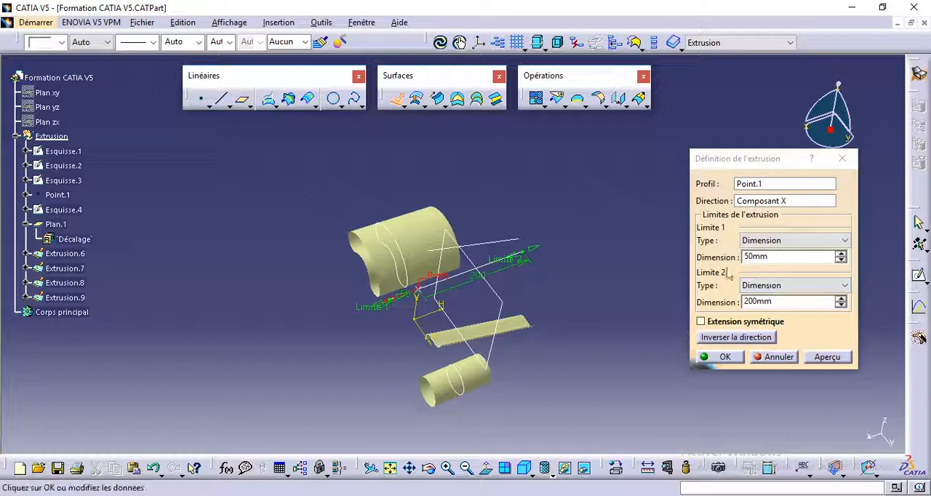
Keep the first limit as a dimension, enable symmetric extension, and create the line extruded from Point.1.
left_click(776, 240)
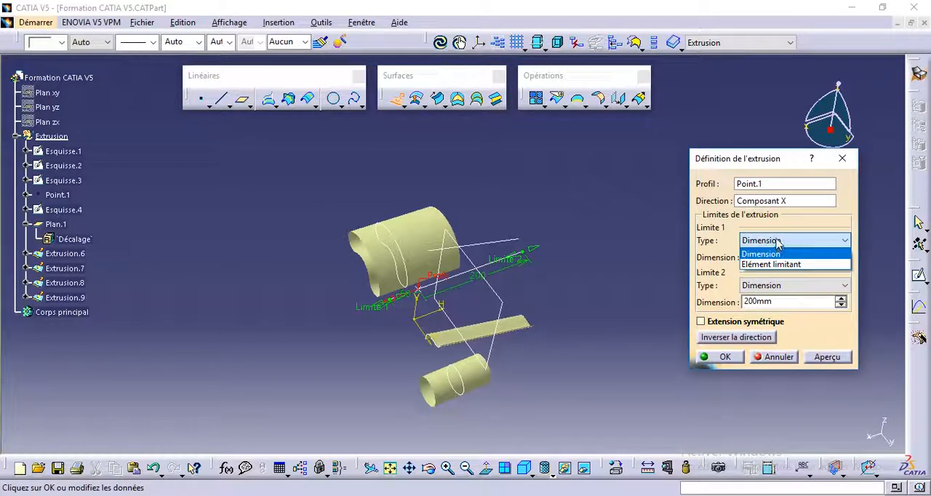
left_click(763, 254)
left_click(702, 321)
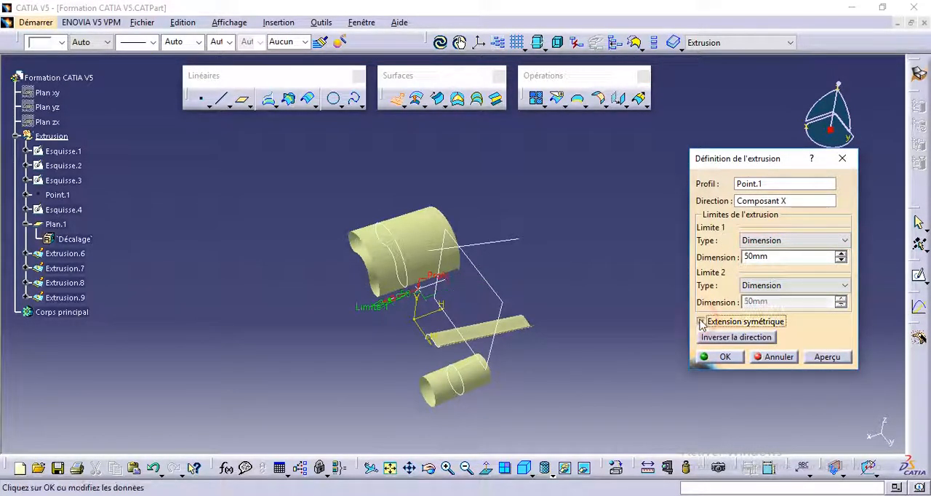
middle_click_drag(411, 380, 396, 322)
left_click(732, 356)
middle_click_drag(574, 369, 547, 320)
middle_click_drag(451, 299, 526, 335)
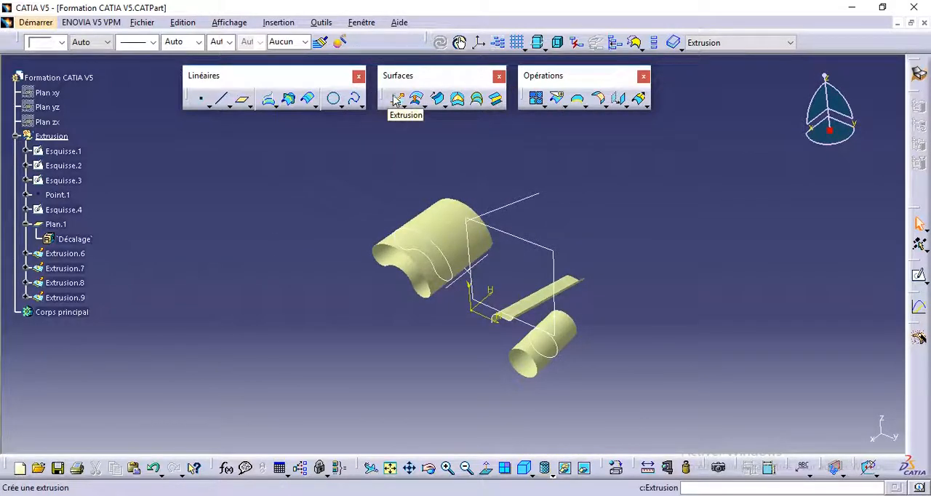
middle_click_drag(447, 208, 452, 173)
middle_click_drag(502, 254, 507, 270)
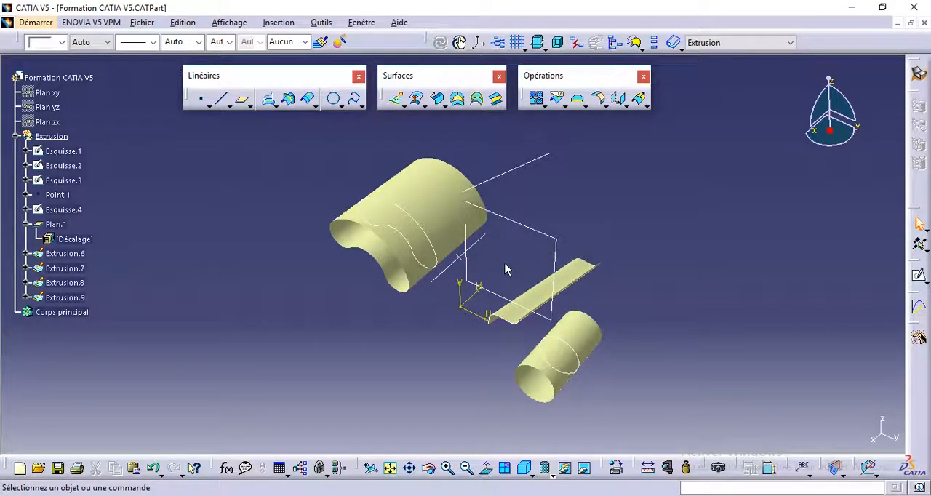